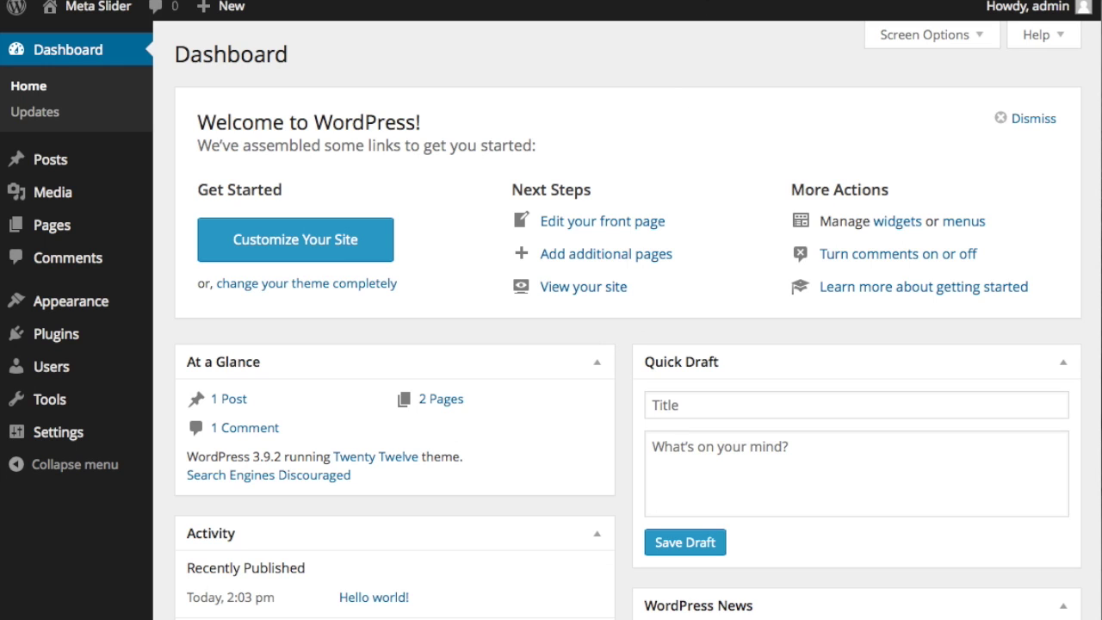
# - Search the plugin directory for "meta slider" to add a new plugin
pyautogui.click(702, 0)
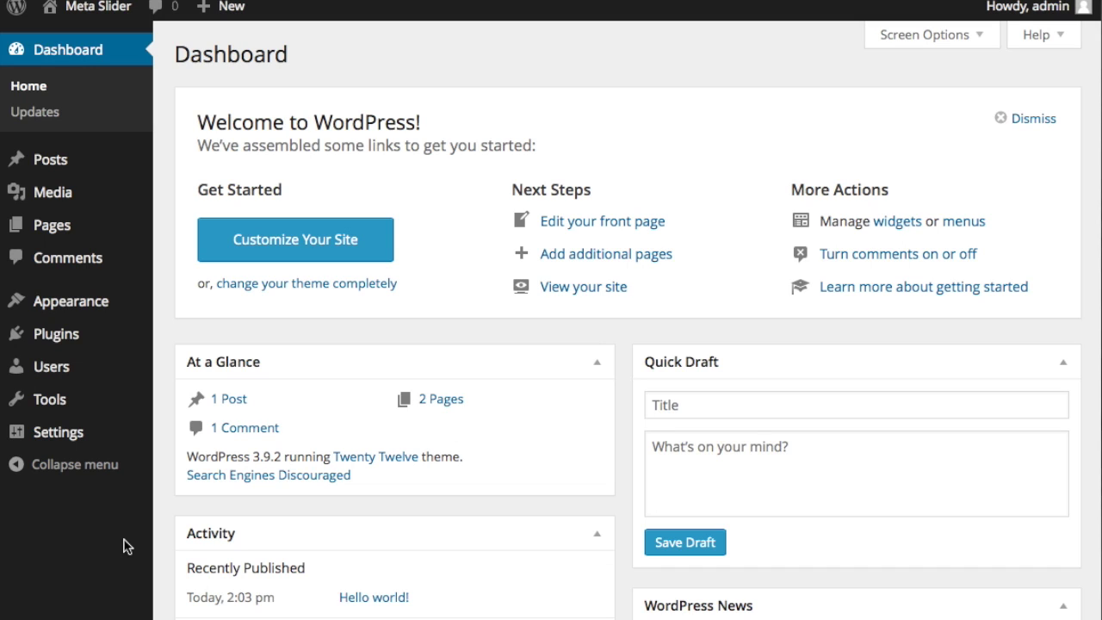
pyautogui.click(56, 336)
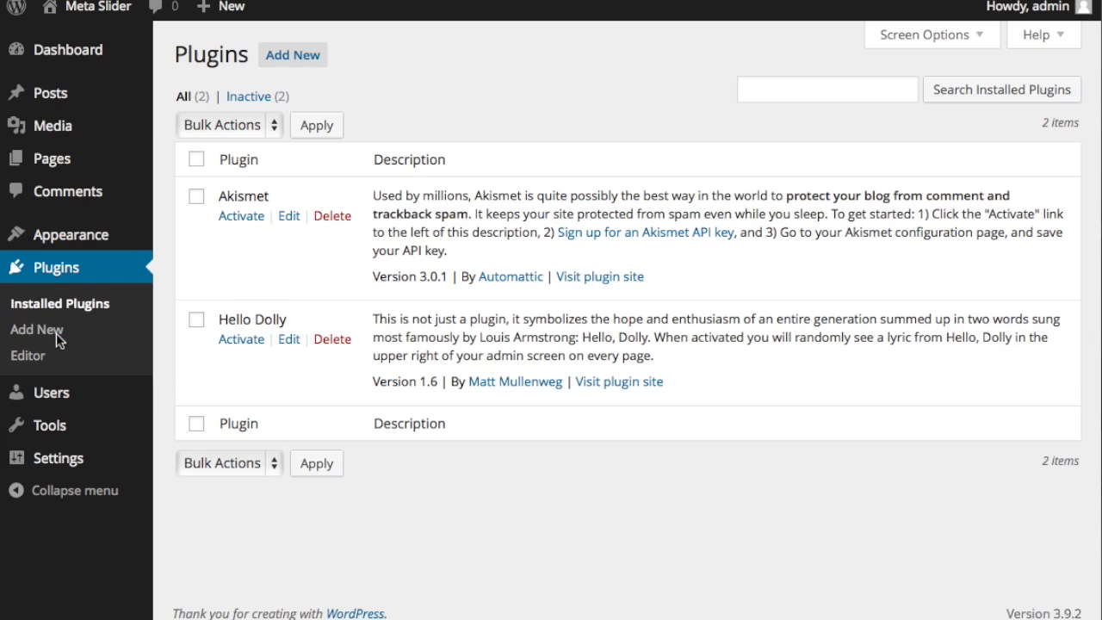
pyautogui.click(307, 58)
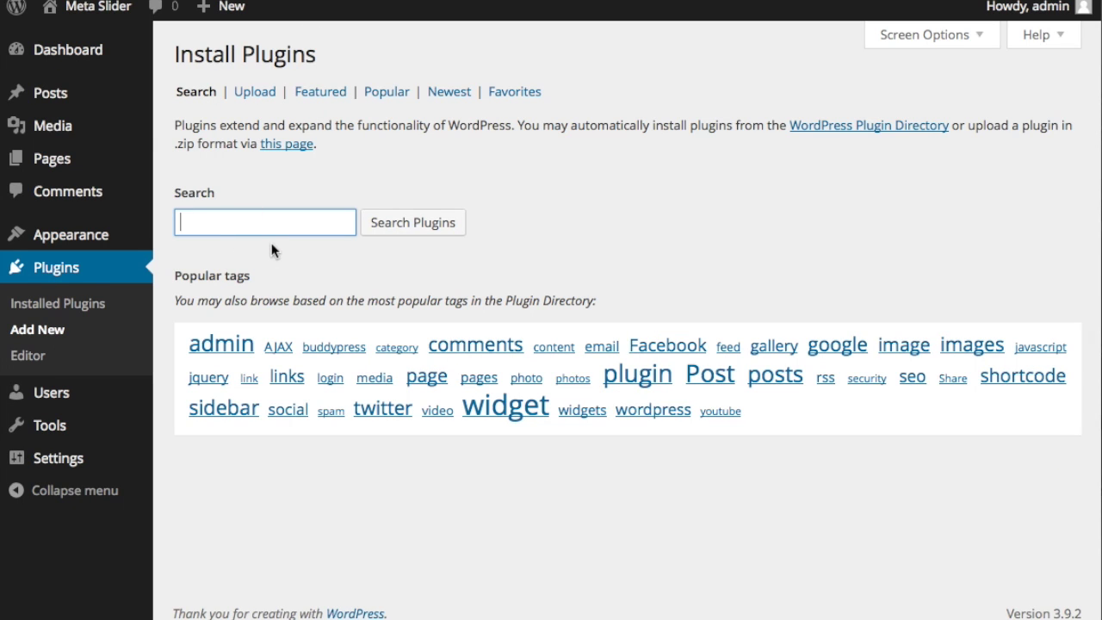
pyautogui.write('meta slider')
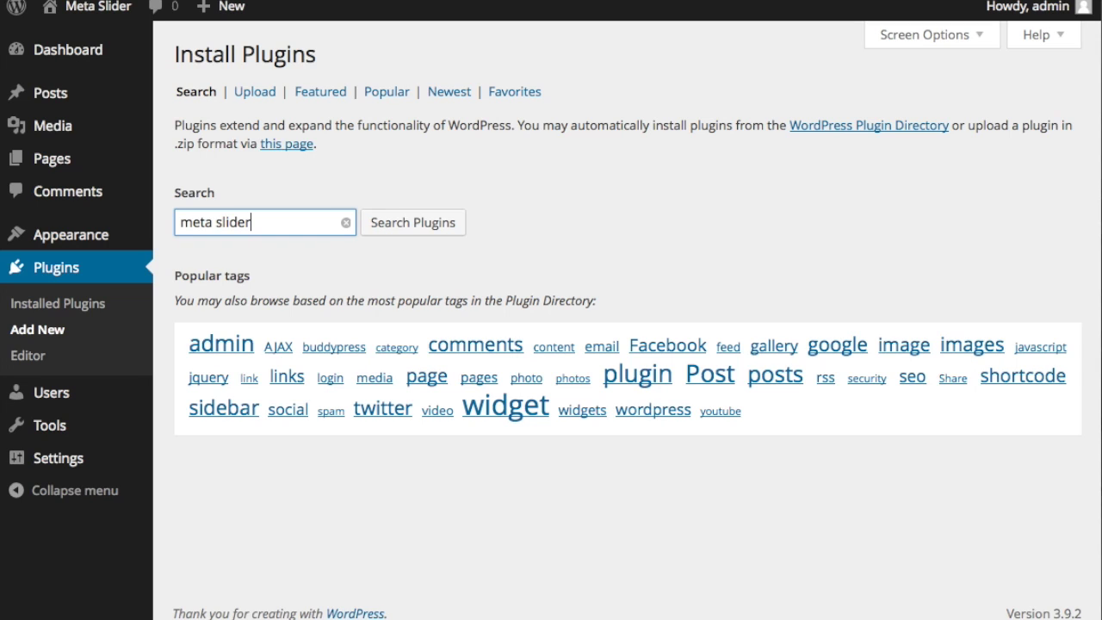
pyautogui.press('Return')
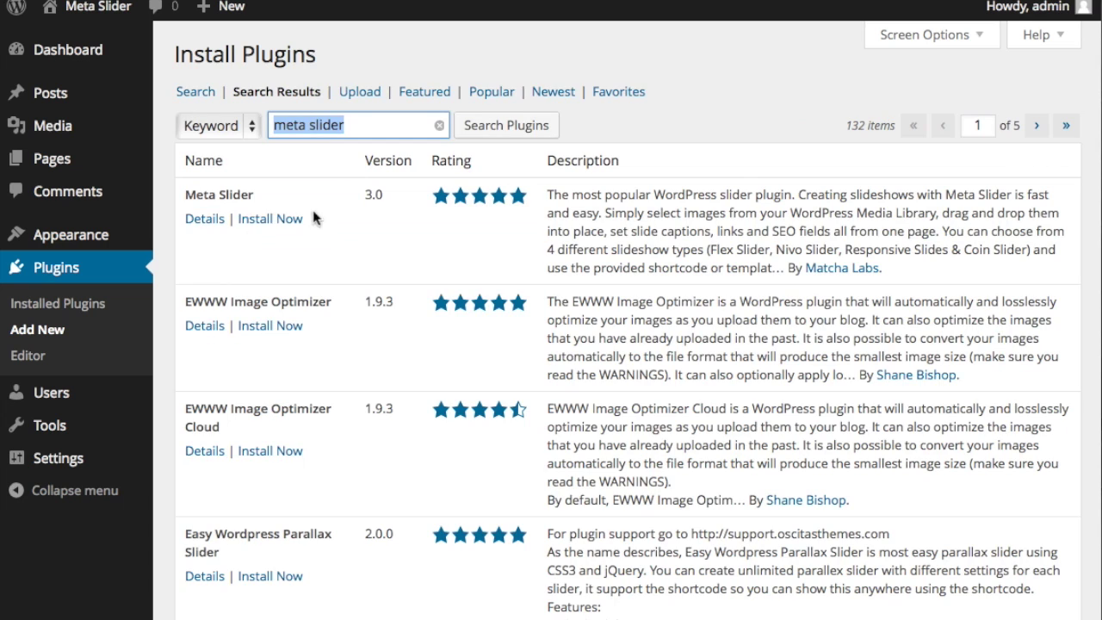
# - Install the Meta Slider 3.0 plugin from the search results and activate it
pyautogui.click(255, 220)
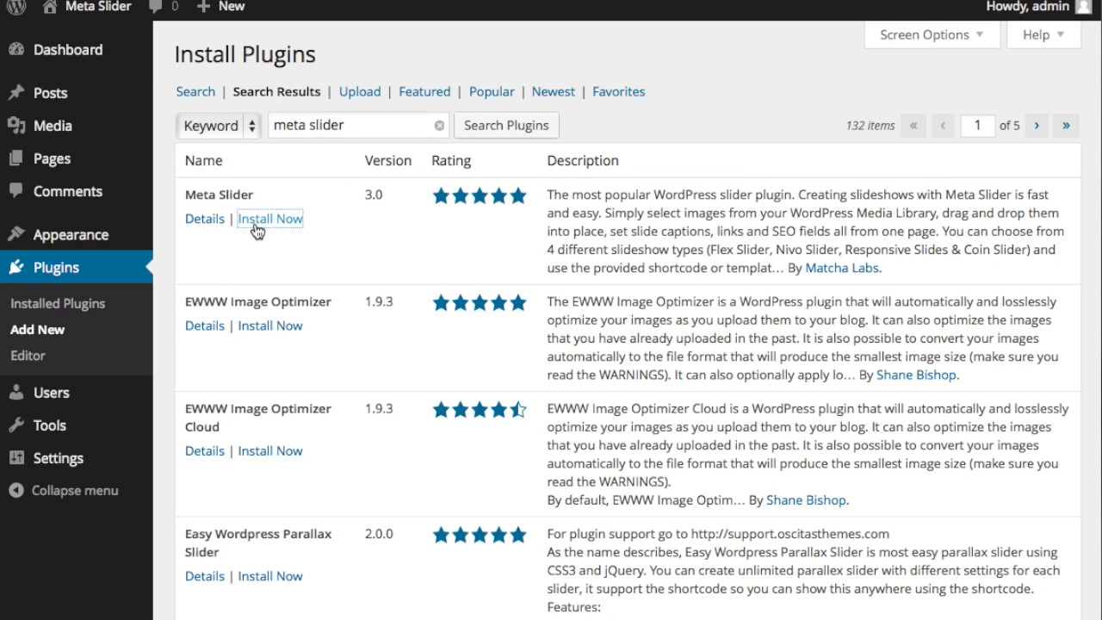
pyautogui.click(490, 238)
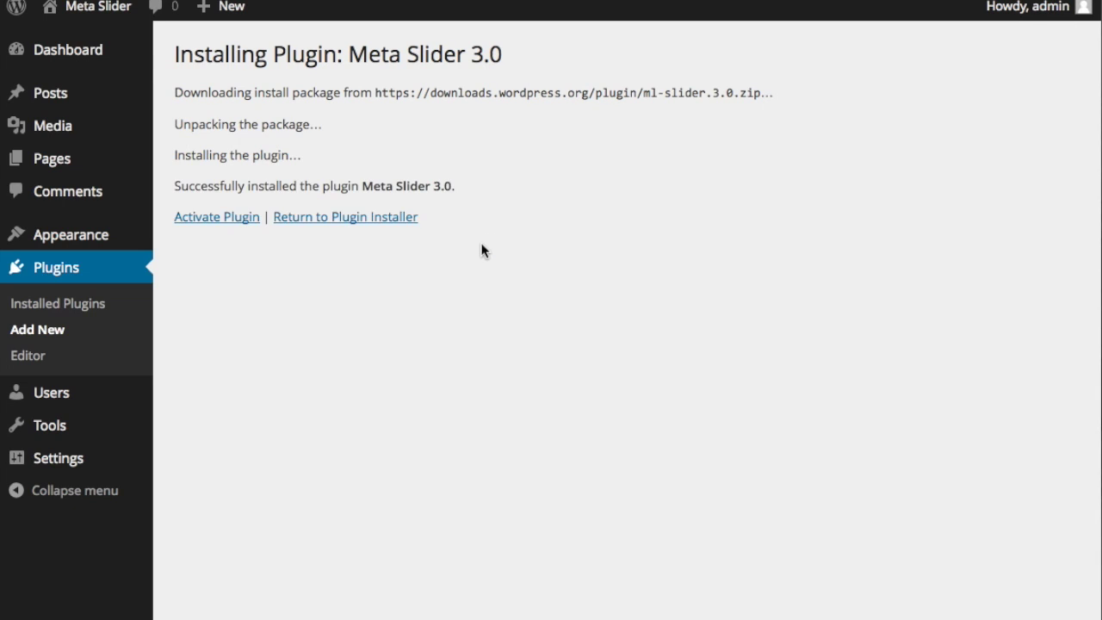
pyautogui.click(233, 221)
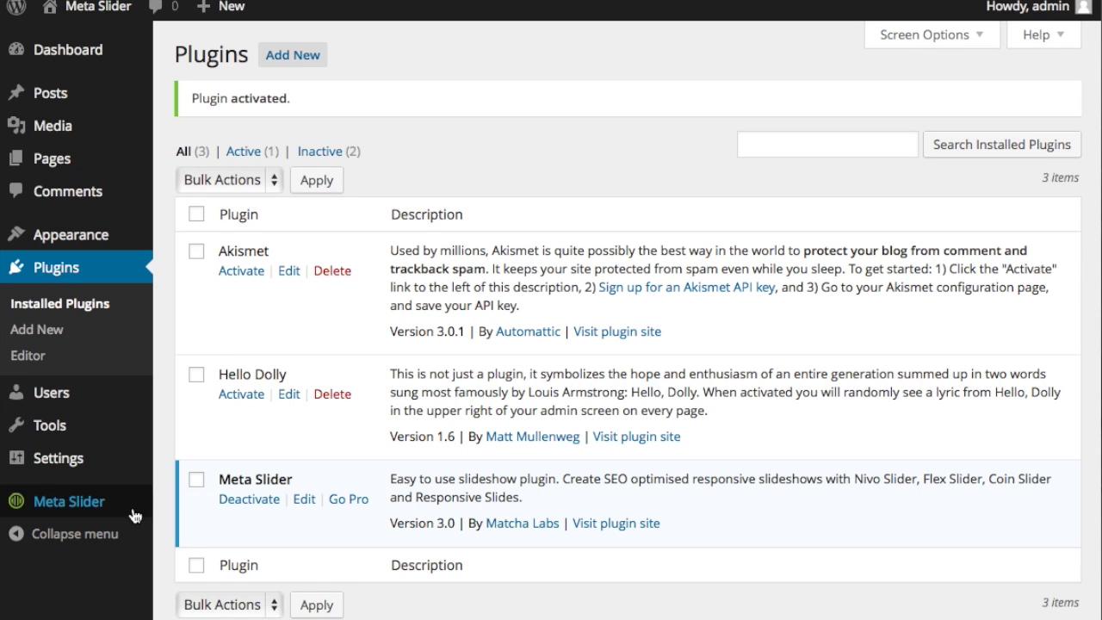
# - Go to the Meta Slider plugin and create the first slideshow
pyautogui.click(71, 501)
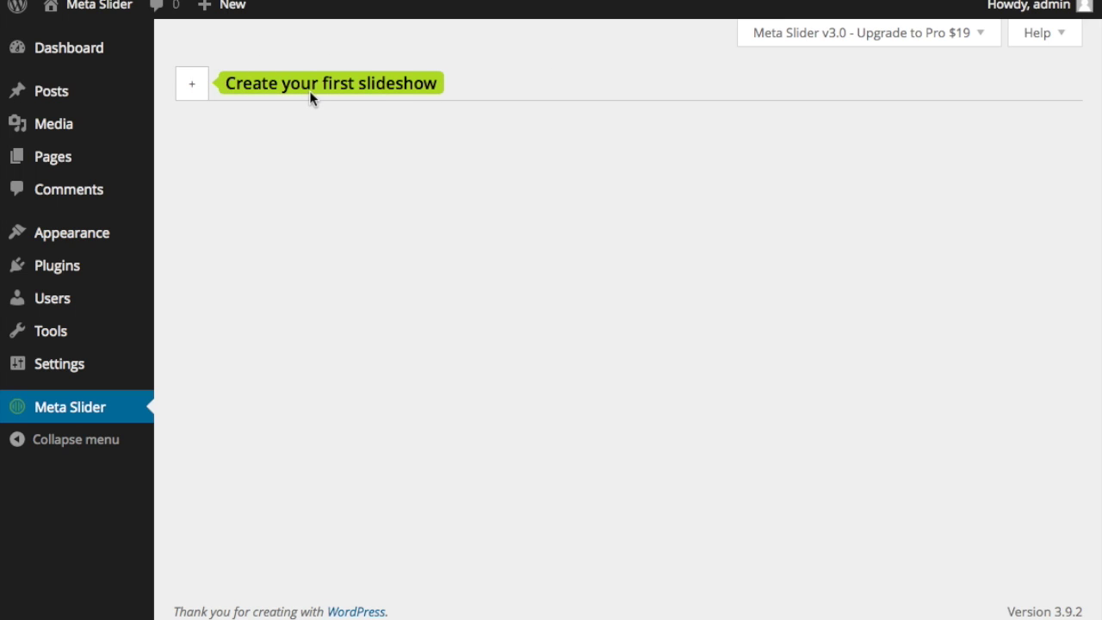
pyautogui.click(190, 89)
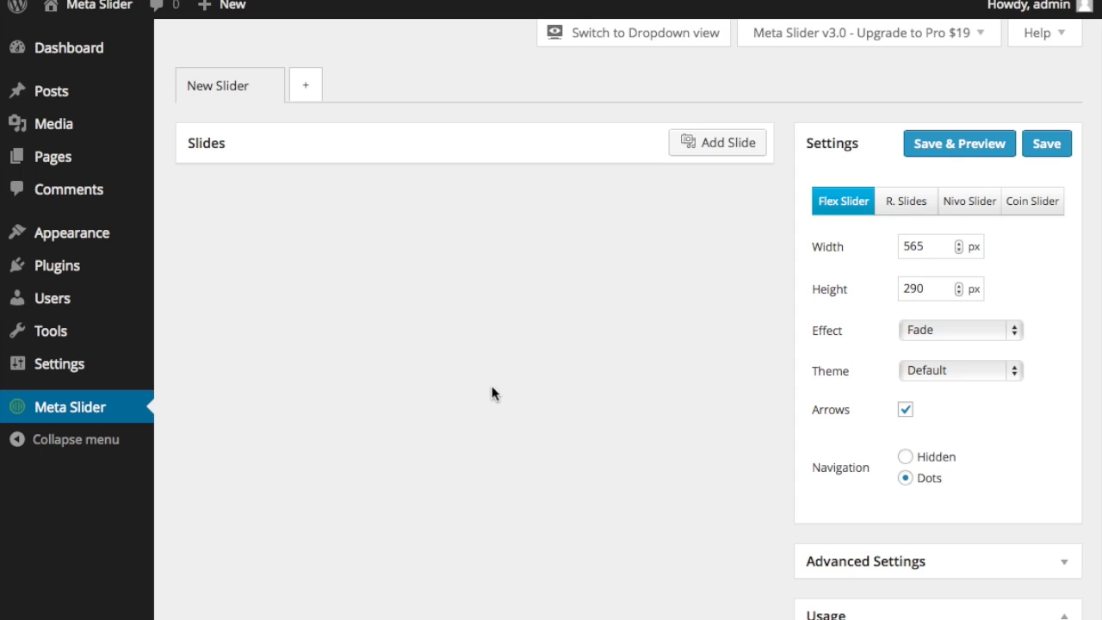
# - Examine the R. Slides, Nivo Slider, Coin Slider and Flex Slider types along with the slideshow's settings and usage sections
pyautogui.click(903, 213)
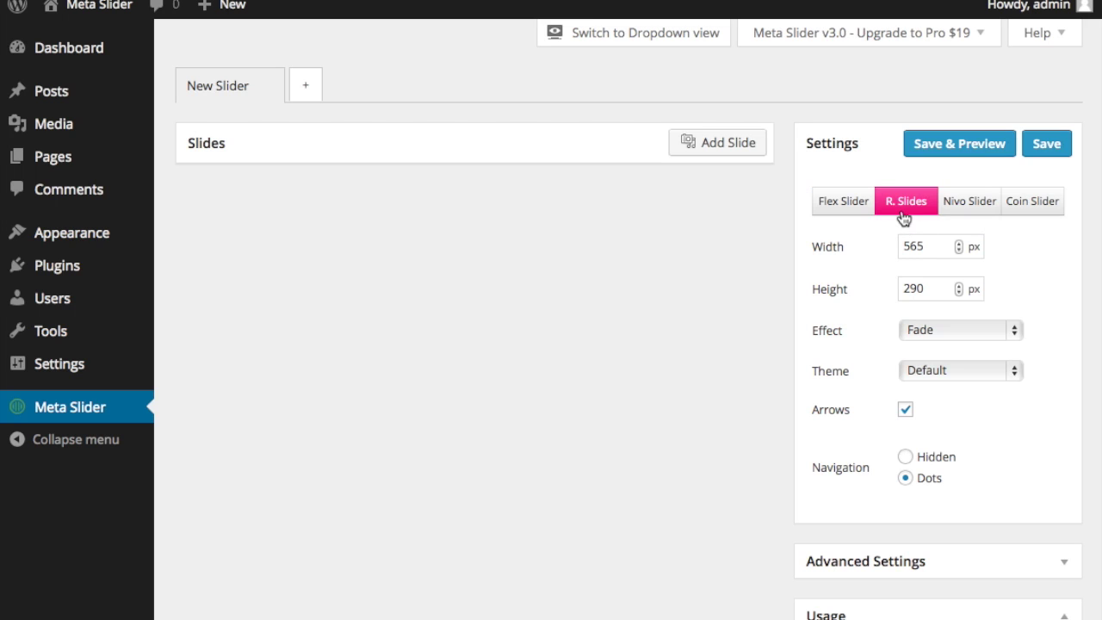
pyautogui.click(976, 203)
pyautogui.click(1027, 210)
pyautogui.click(848, 203)
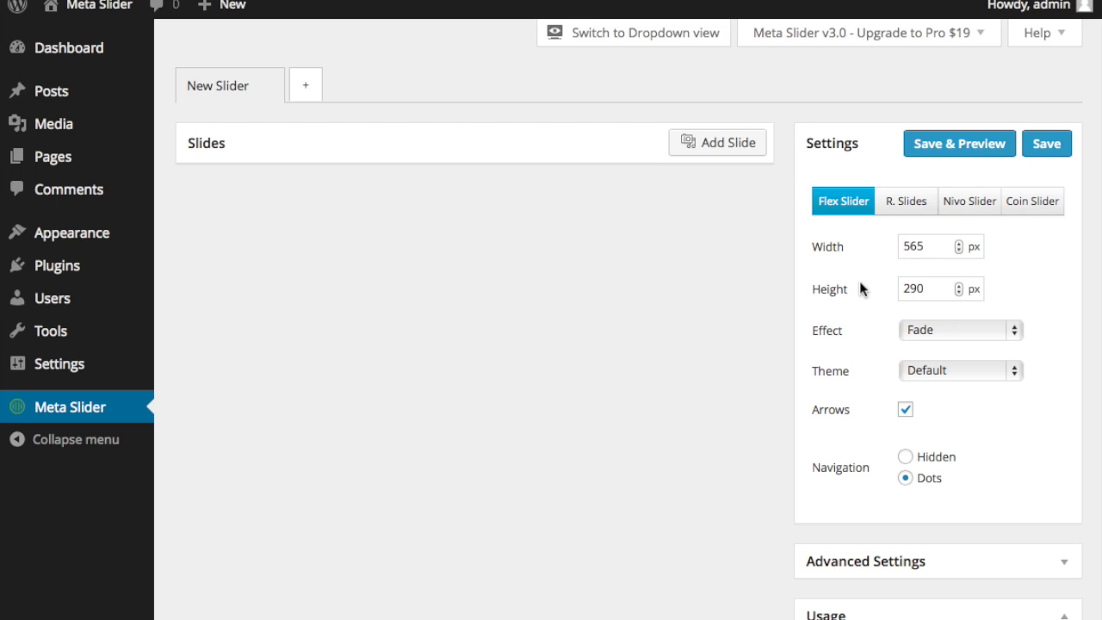
pyautogui.scroll(-5, 861, 287)
pyautogui.click(859, 348)
pyautogui.click(856, 348)
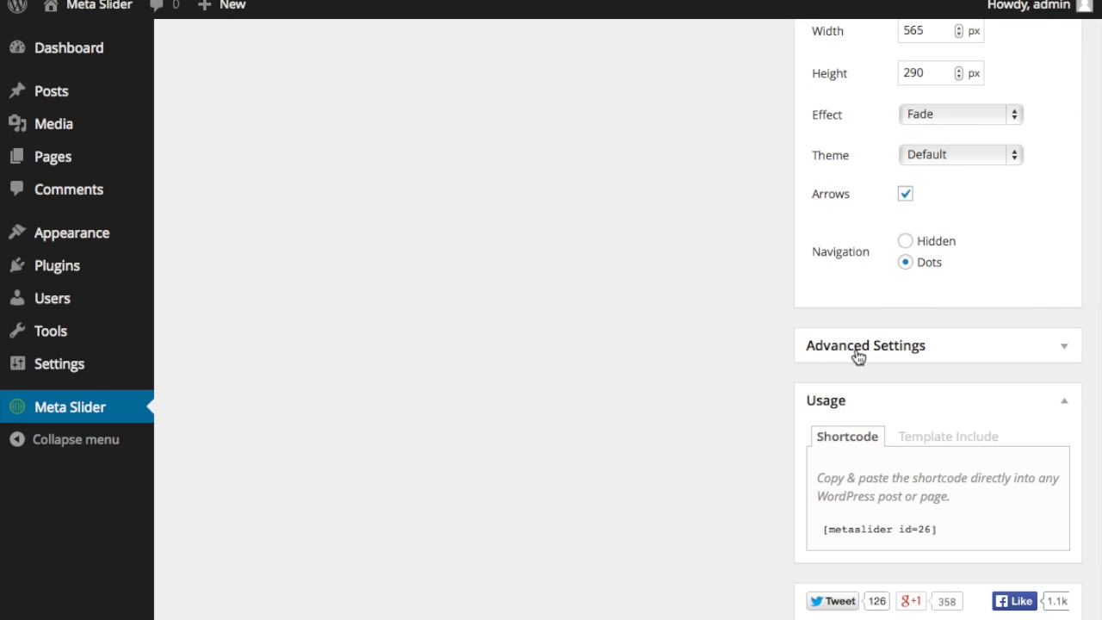
pyautogui.scroll(-2, 856, 376)
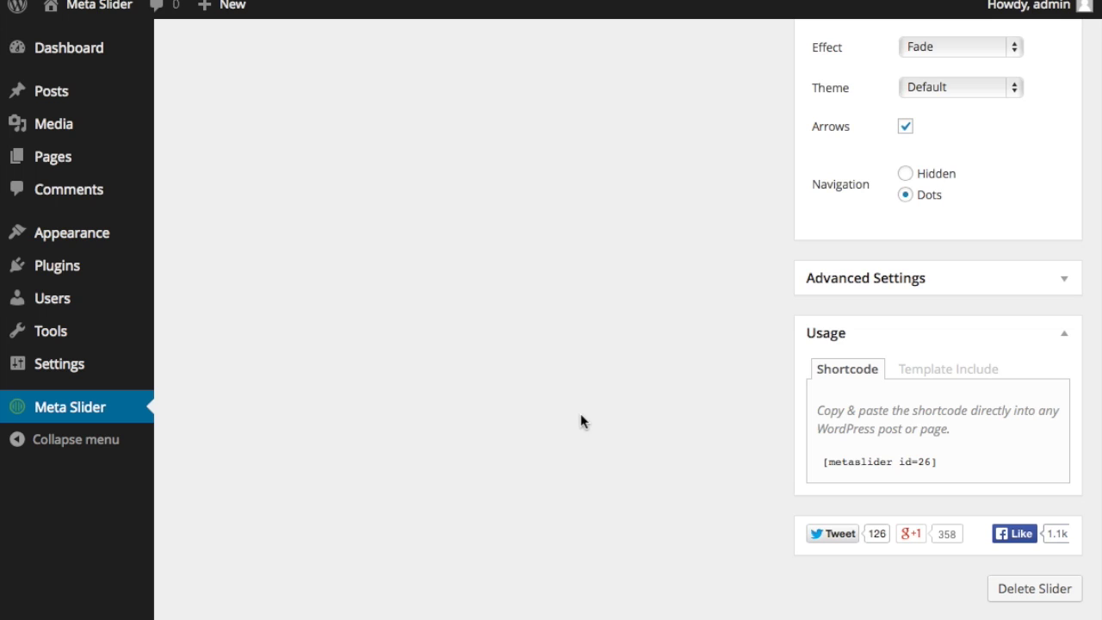
pyautogui.scroll(10, 580, 421)
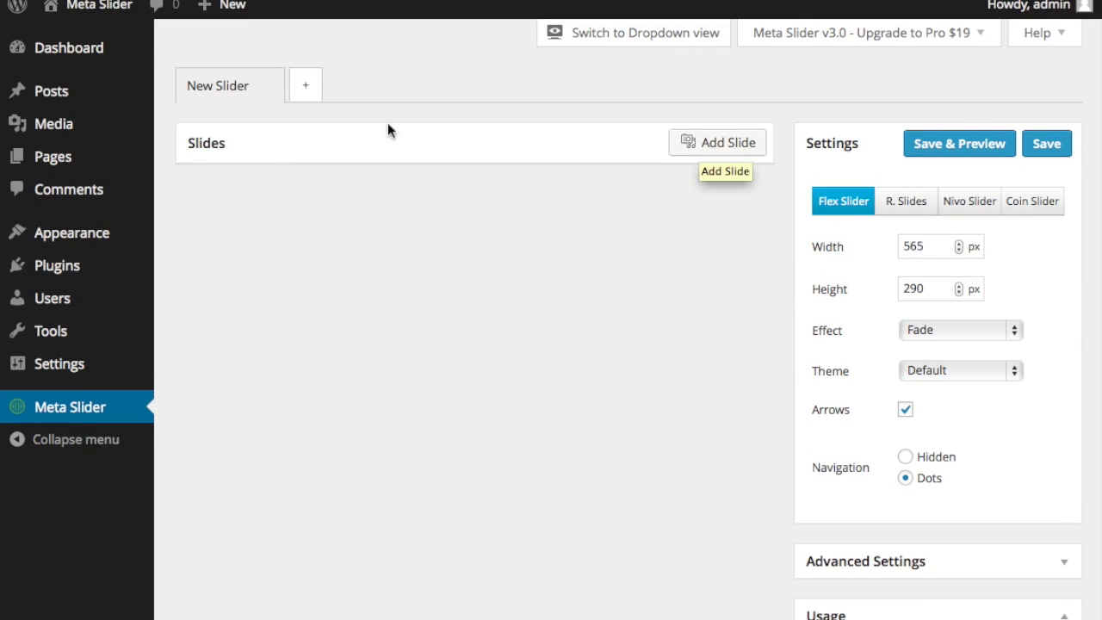
# - Rename the new slideshow as "Homepage Slider"
pyautogui.click(221, 86)
pyautogui.doubleClick(222, 85)
pyautogui.tripleClick(221, 85)
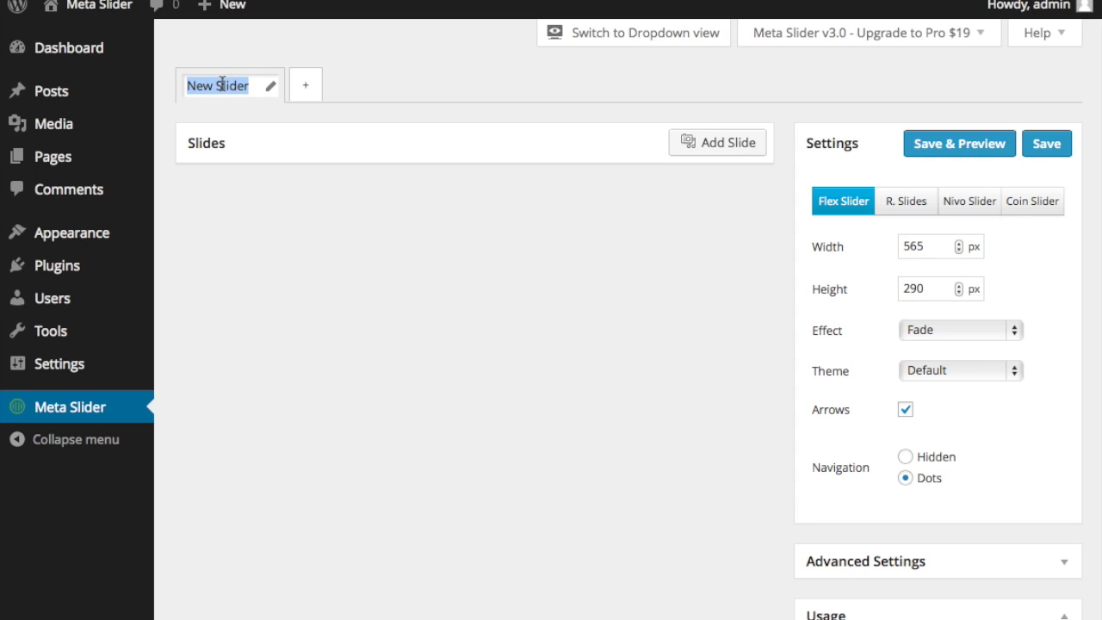
pyautogui.write('Homep')
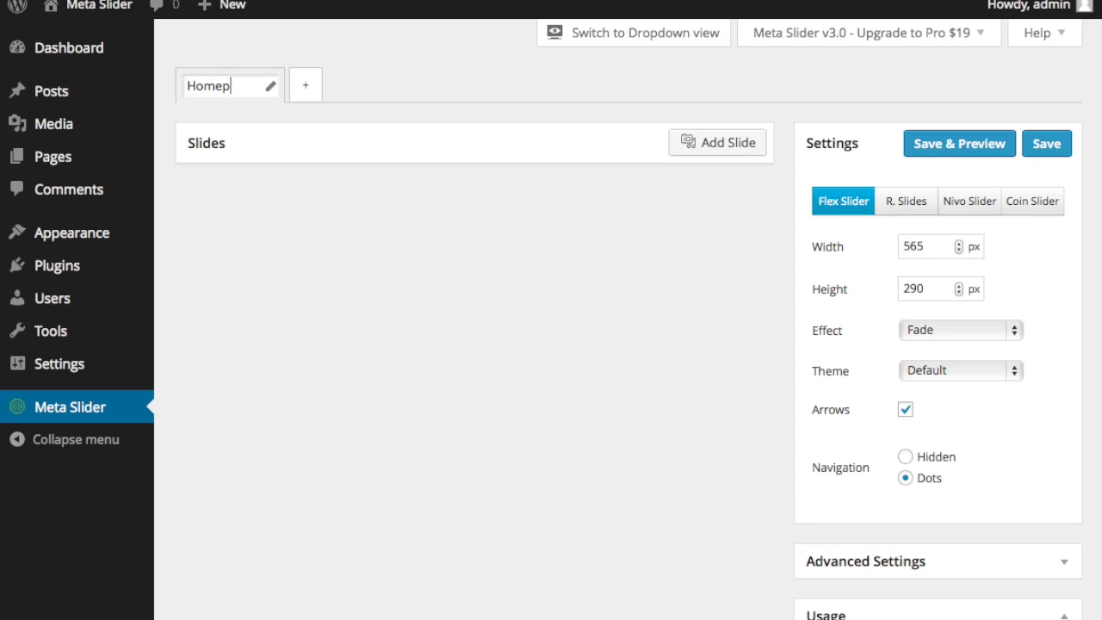
pyautogui.write('age Slider')
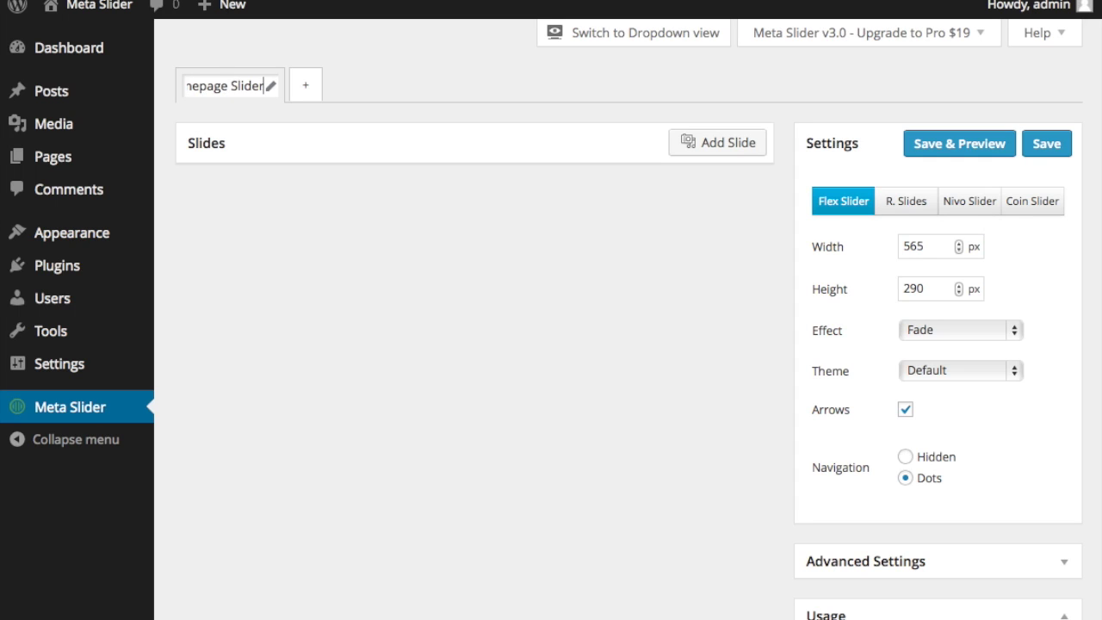
pyautogui.click(325, 215)
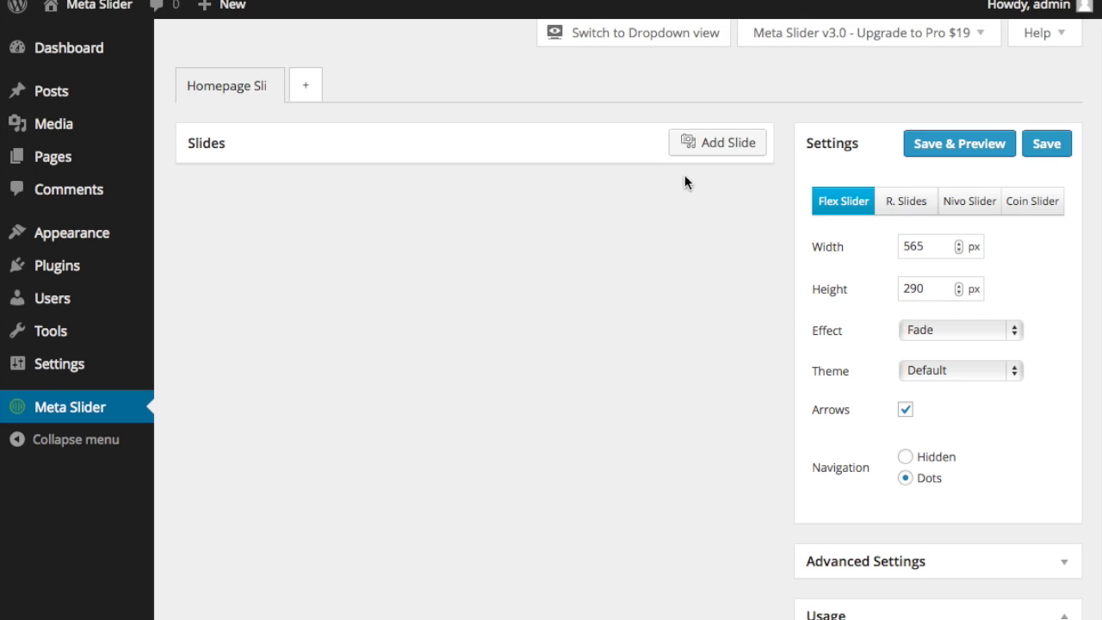
# - Add the four media library images (road, sunlit street, wheat field and midnight sun) to the slideshow as slides
pyautogui.click(701, 154)
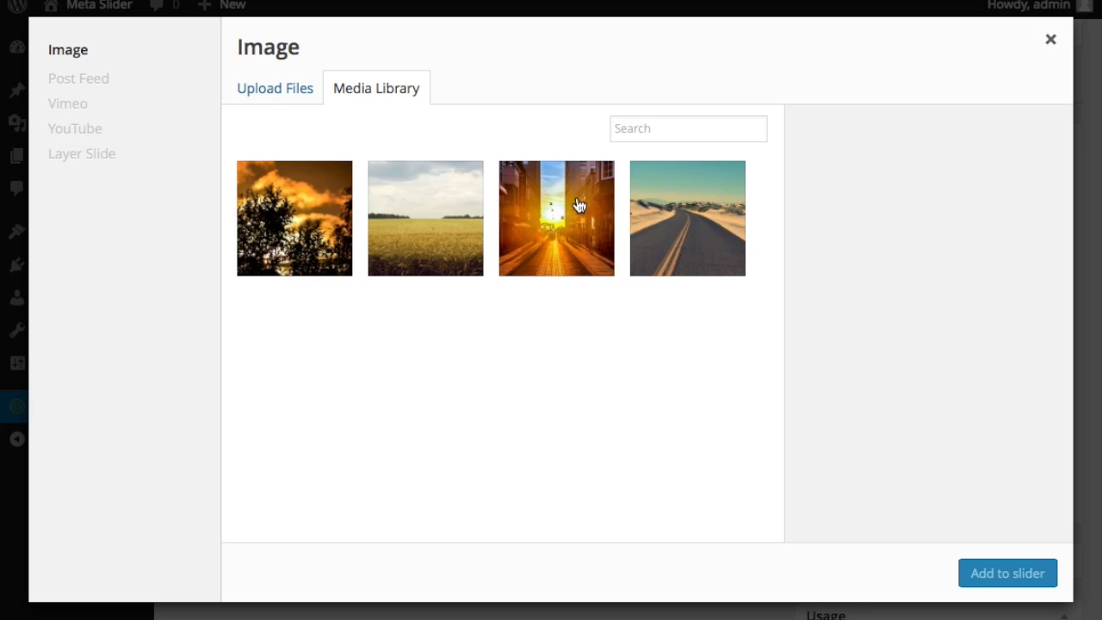
pyautogui.click(637, 215)
pyautogui.click(558, 222)
pyautogui.click(419, 228)
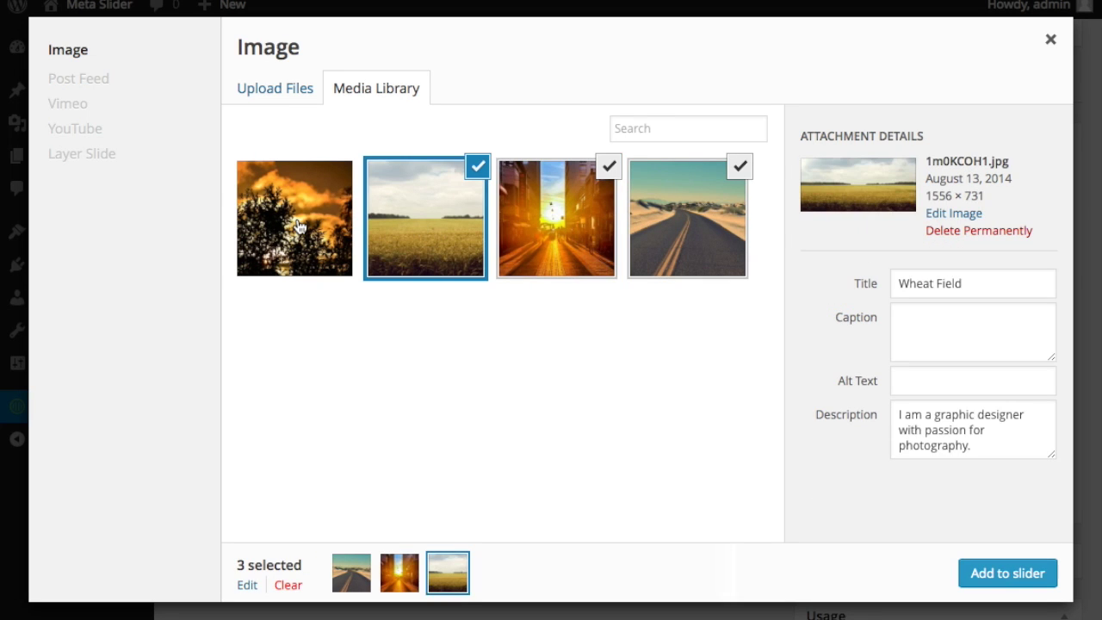
pyautogui.click(300, 228)
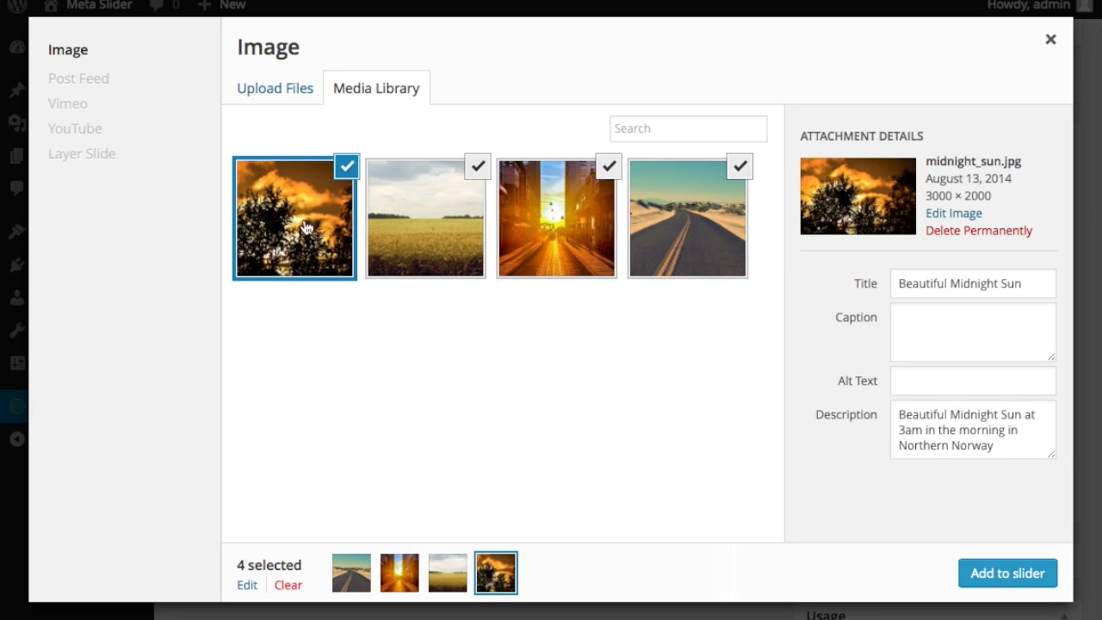
pyautogui.click(1012, 577)
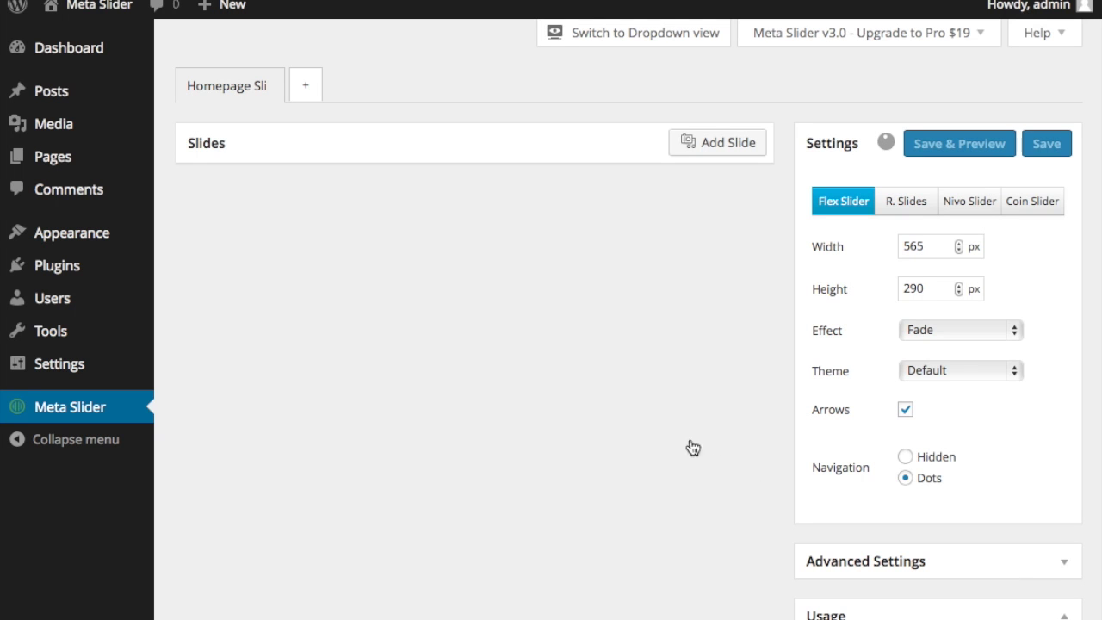
# - Switch the slideshow type to Nivo Slider and save the slideshow
pyautogui.scroll(-3, 475, 233)
pyautogui.scroll(-3, 454, 278)
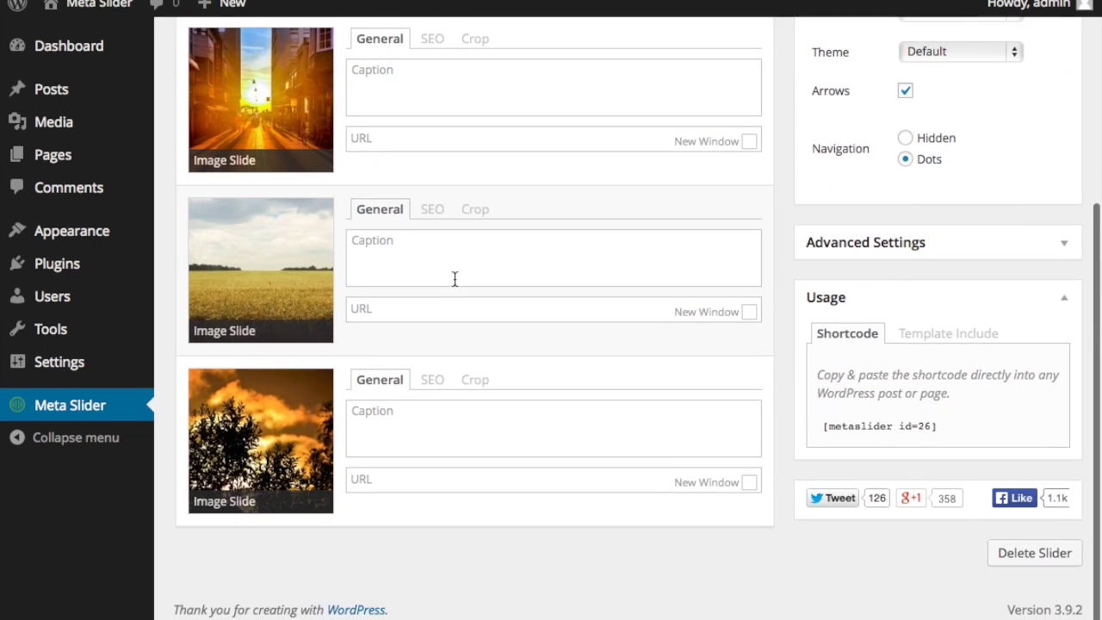
pyautogui.scroll(5, 455, 278)
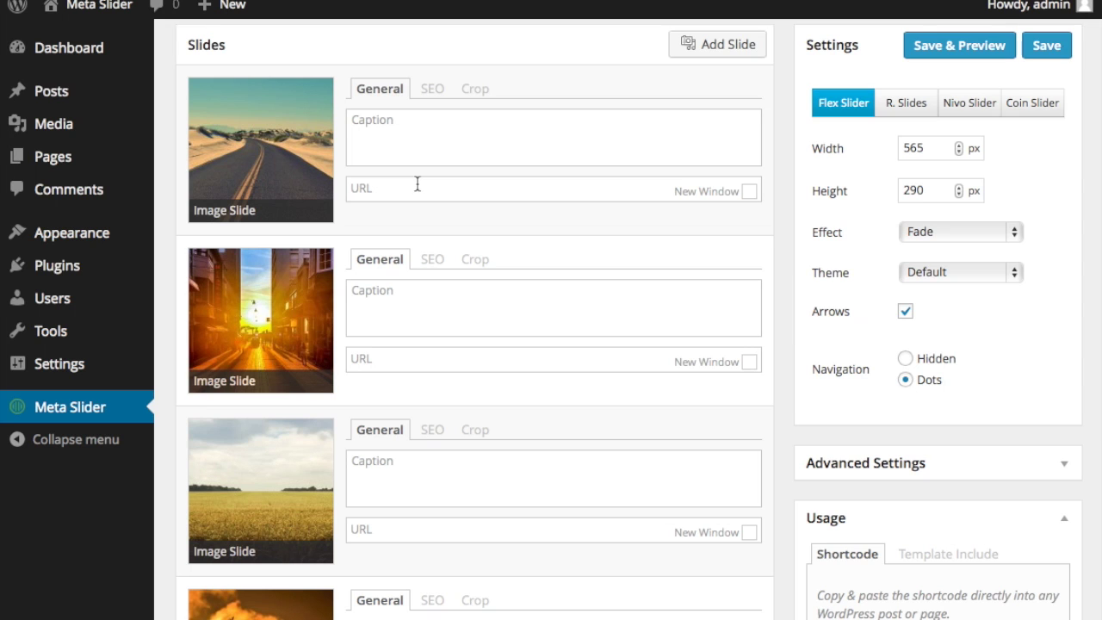
pyautogui.scroll(-1, 803, 173)
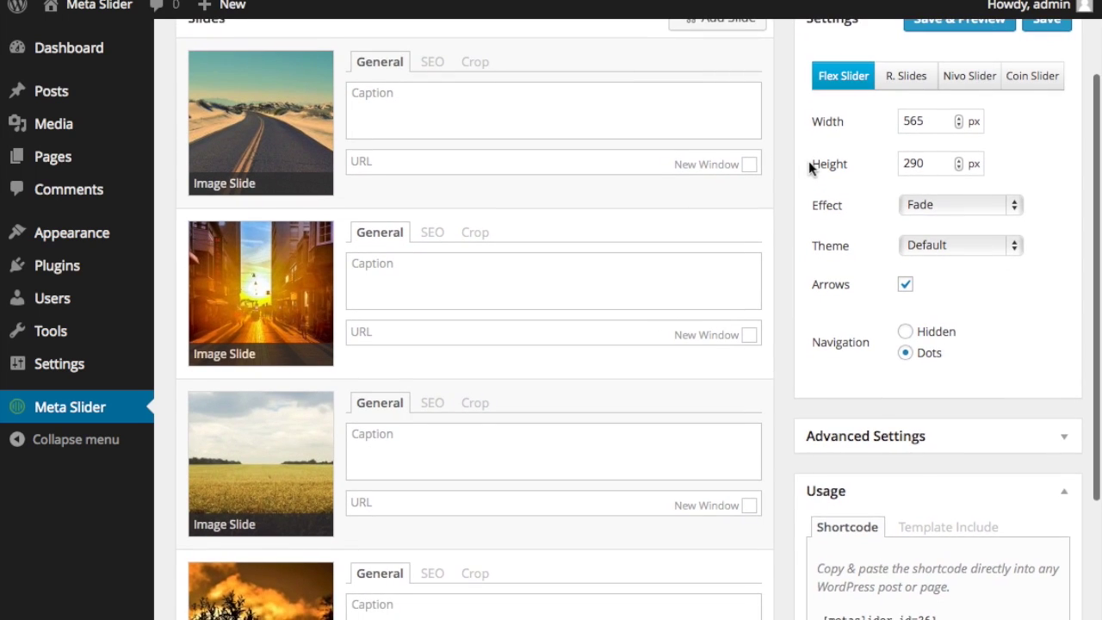
pyautogui.scroll(2, 813, 167)
pyautogui.click(975, 134)
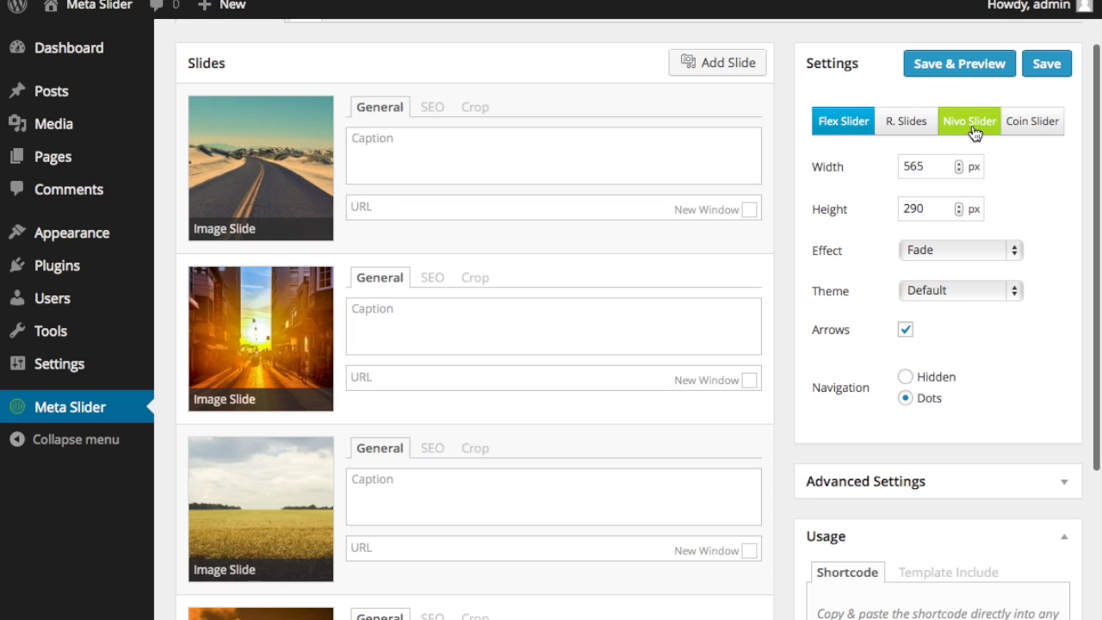
pyautogui.scroll(-4, 846, 271)
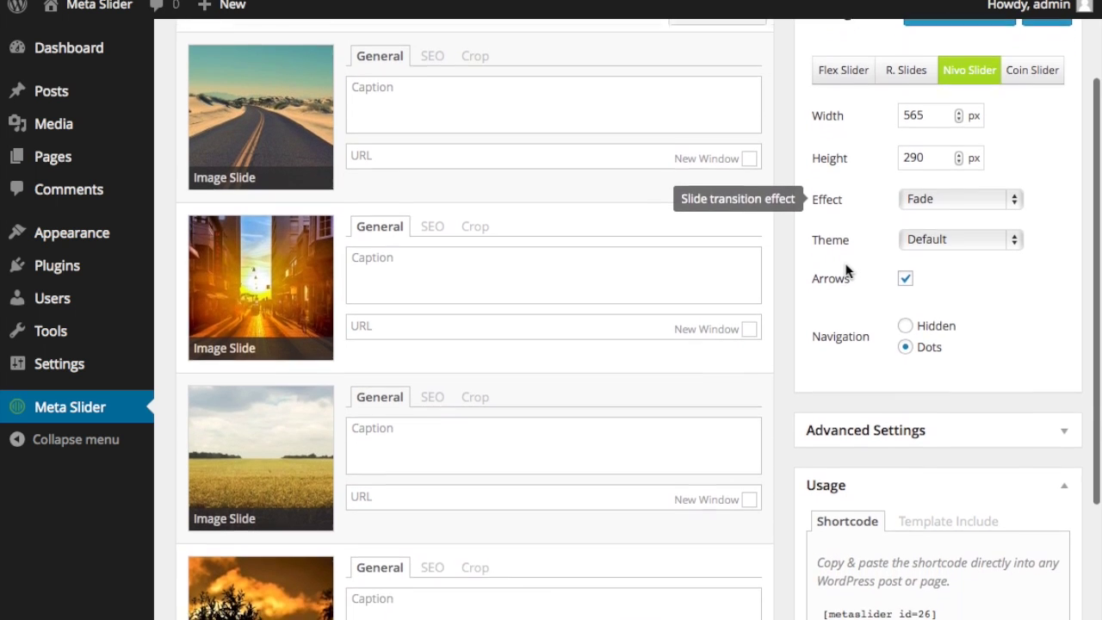
pyautogui.scroll(2, 846, 270)
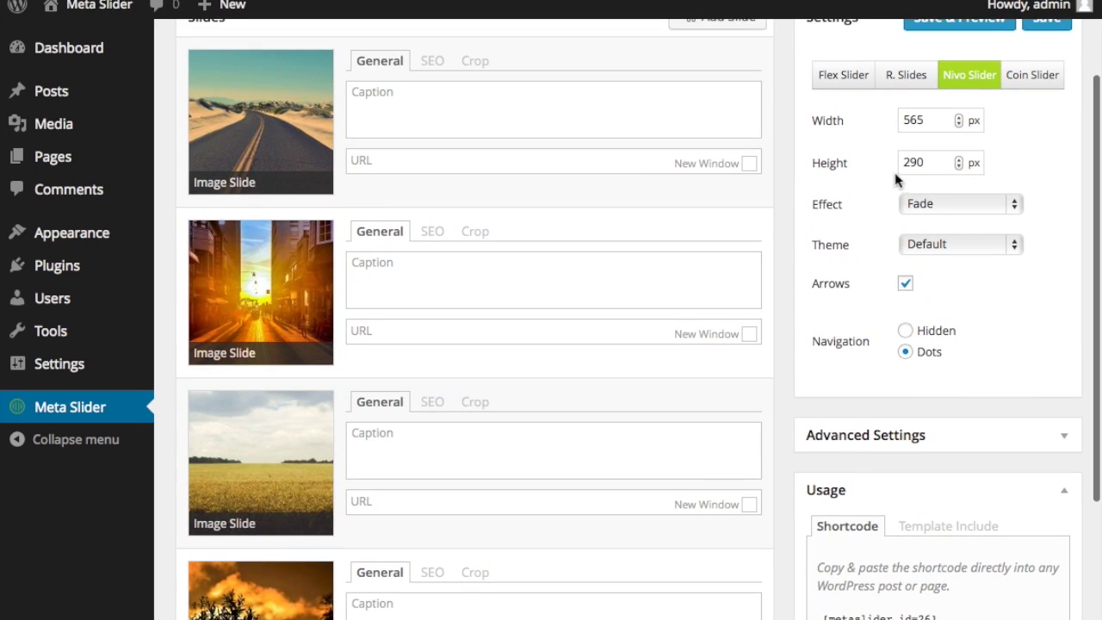
pyautogui.scroll(-5, 872, 191)
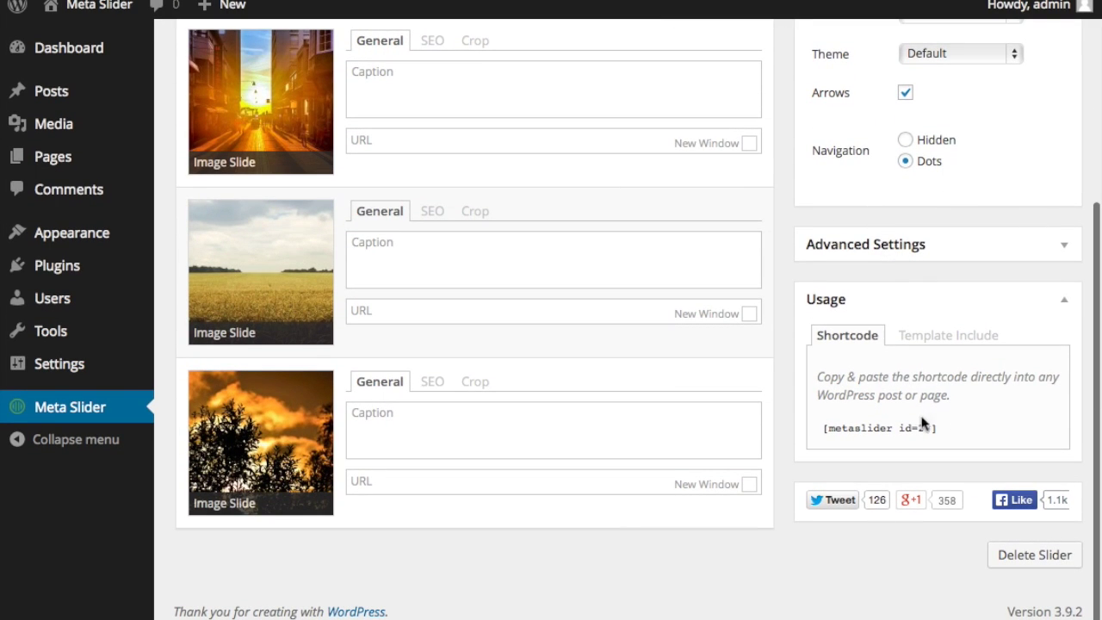
pyautogui.scroll(8, 933, 196)
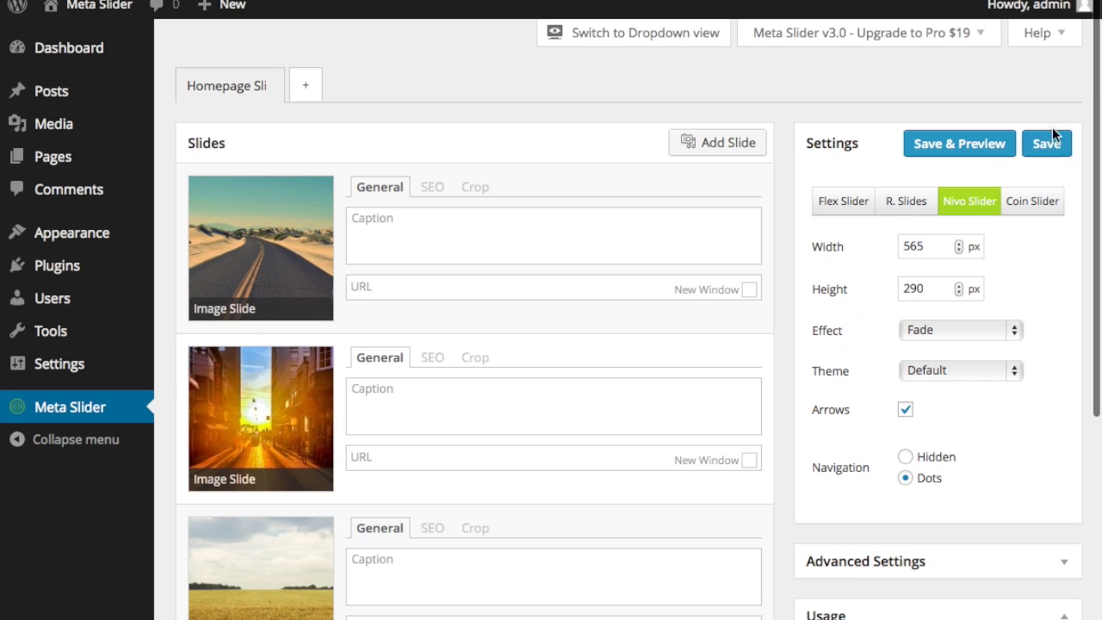
pyautogui.click(1048, 143)
# - Copy the slideshow's shortcode [metaslider id=26] from the usage section
pyautogui.scroll(-8, 971, 249)
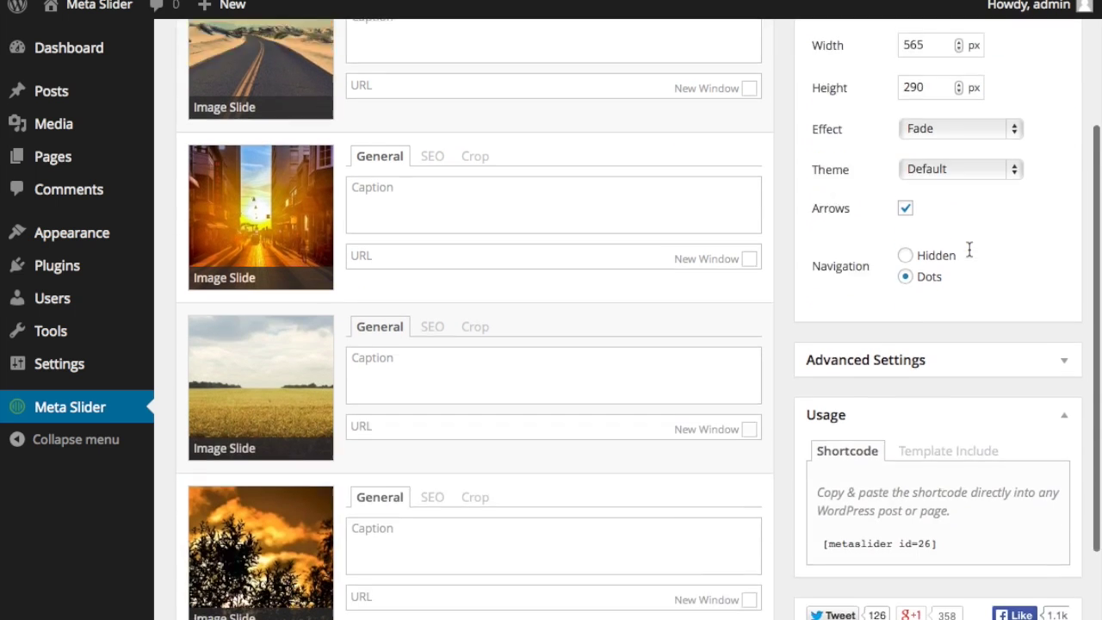
pyautogui.moveTo(945, 430); pyautogui.dragTo(820, 423)
pyautogui.press('super+c')
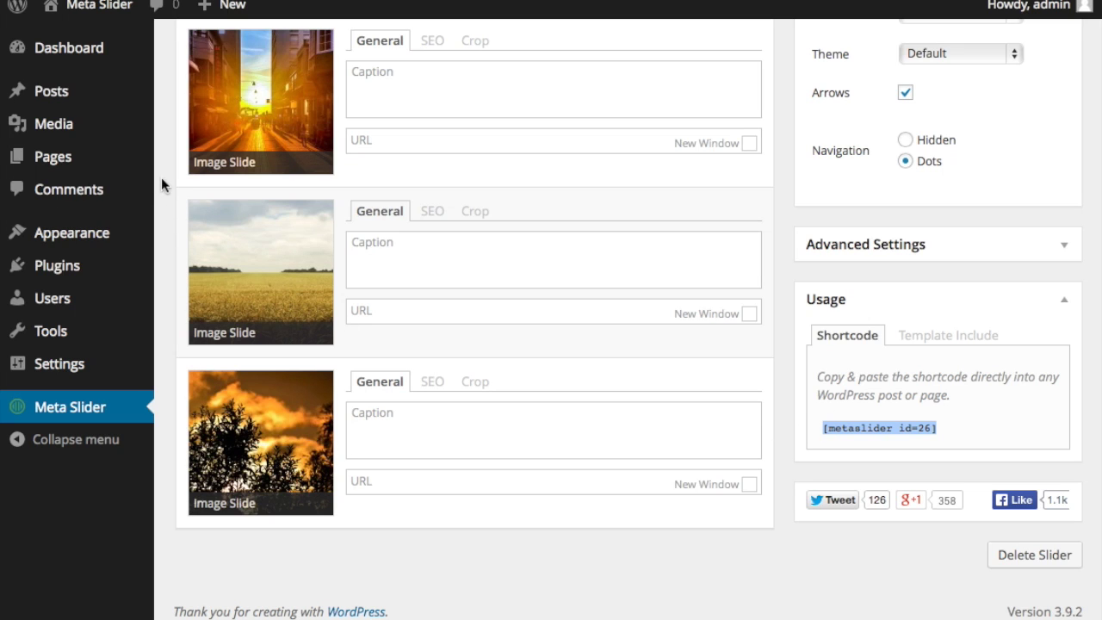
# - Open the Meta Slider Demo page for editing, paste the shortcode [metaslider id=26] above the "Installing Meta Slider" heading, and update the page
pyautogui.moveTo(74, 160)
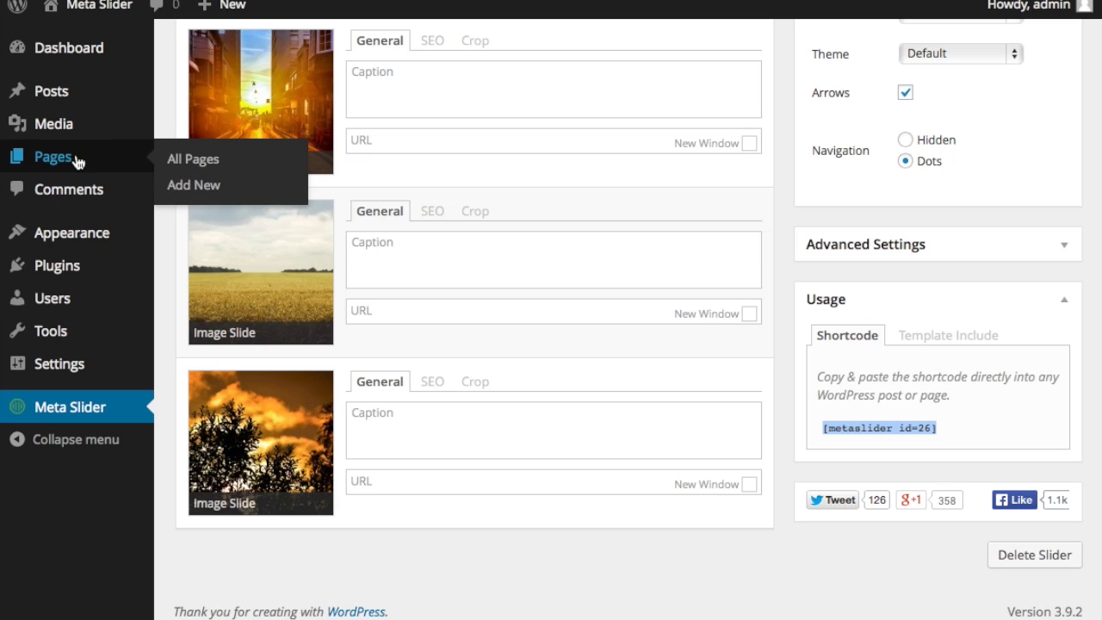
pyautogui.click(63, 161)
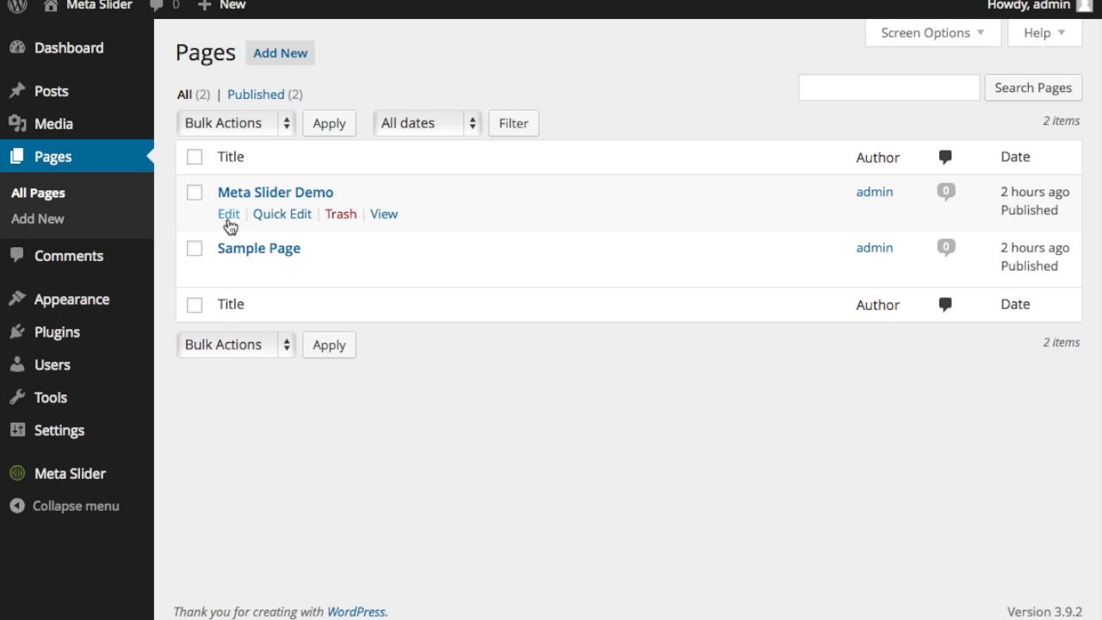
pyautogui.click(228, 219)
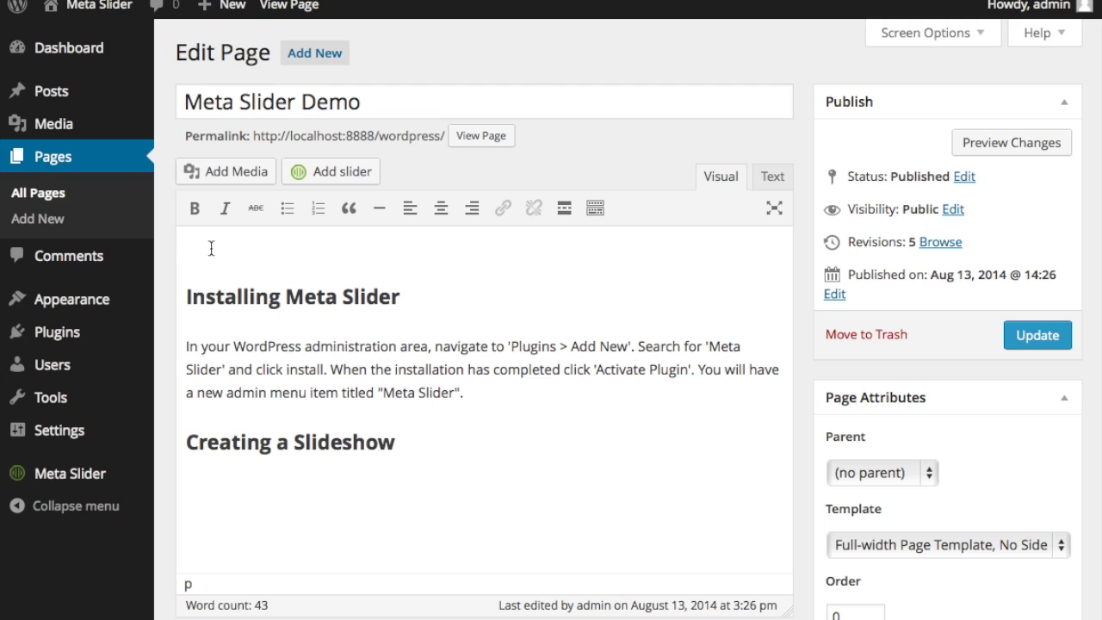
pyautogui.press('super+v')
pyautogui.click(1031, 332)
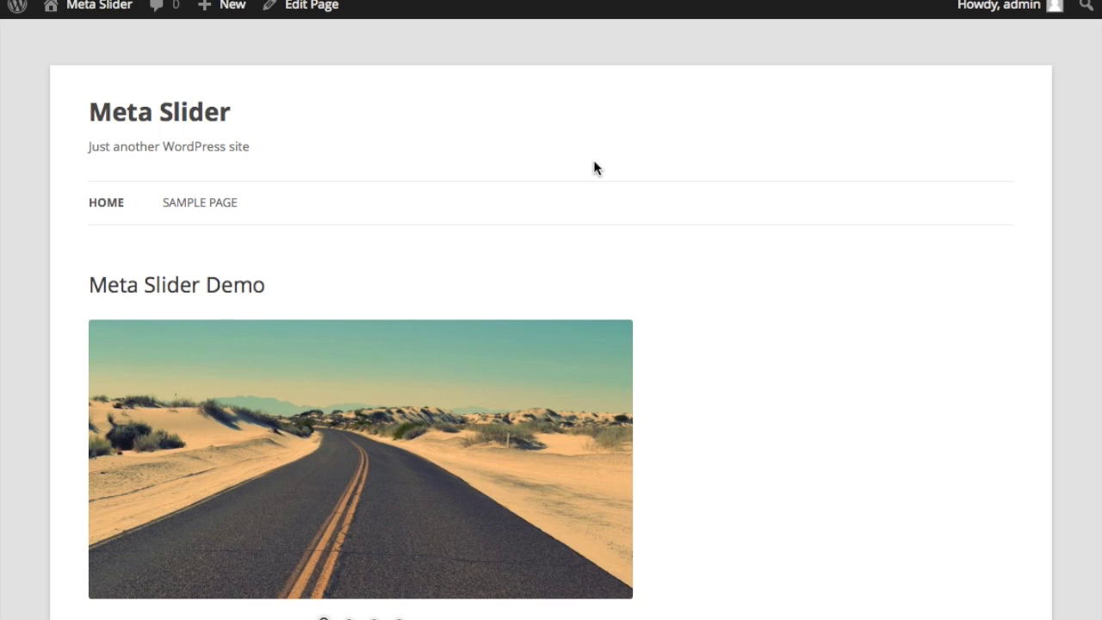
# - Examine the slideshow and the content below it on the published Meta Slider Demo page
pyautogui.scroll(-2, 594, 168)
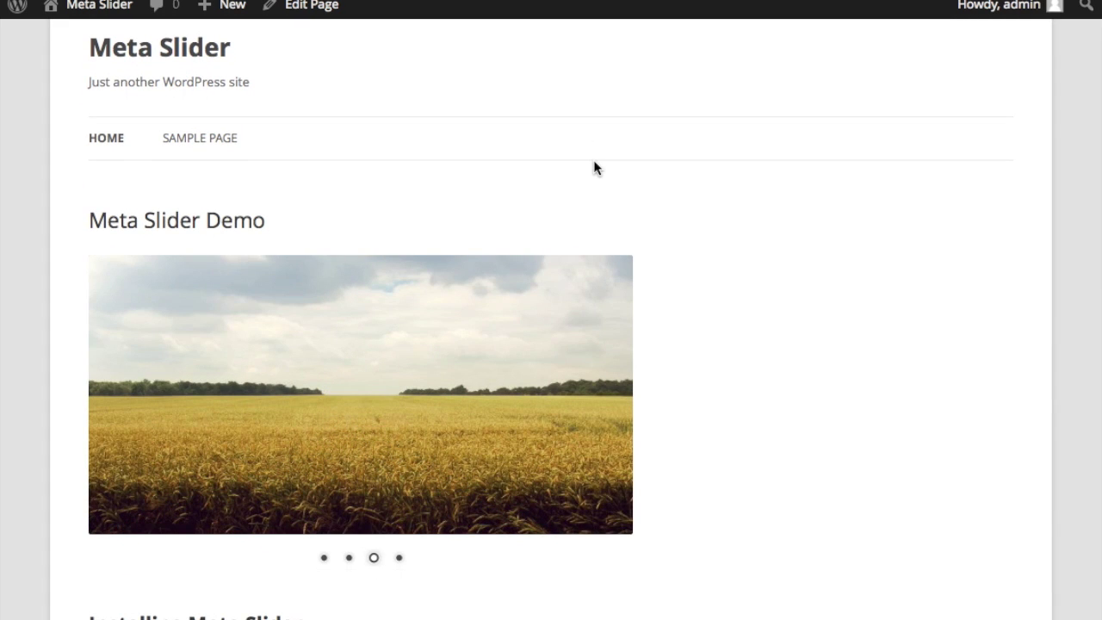
pyautogui.scroll(-2, 594, 168)
pyautogui.scroll(1, 593, 170)
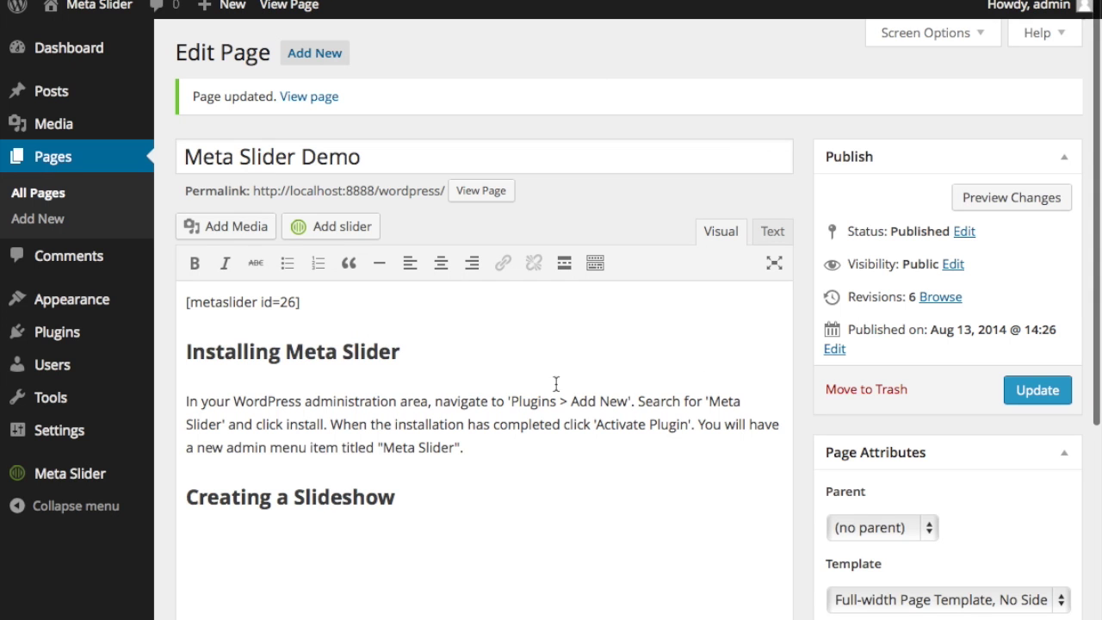
# - Set the Homepage Slider slideshow's width to 960 px and height to 180 px, and save it
pyautogui.click(76, 476)
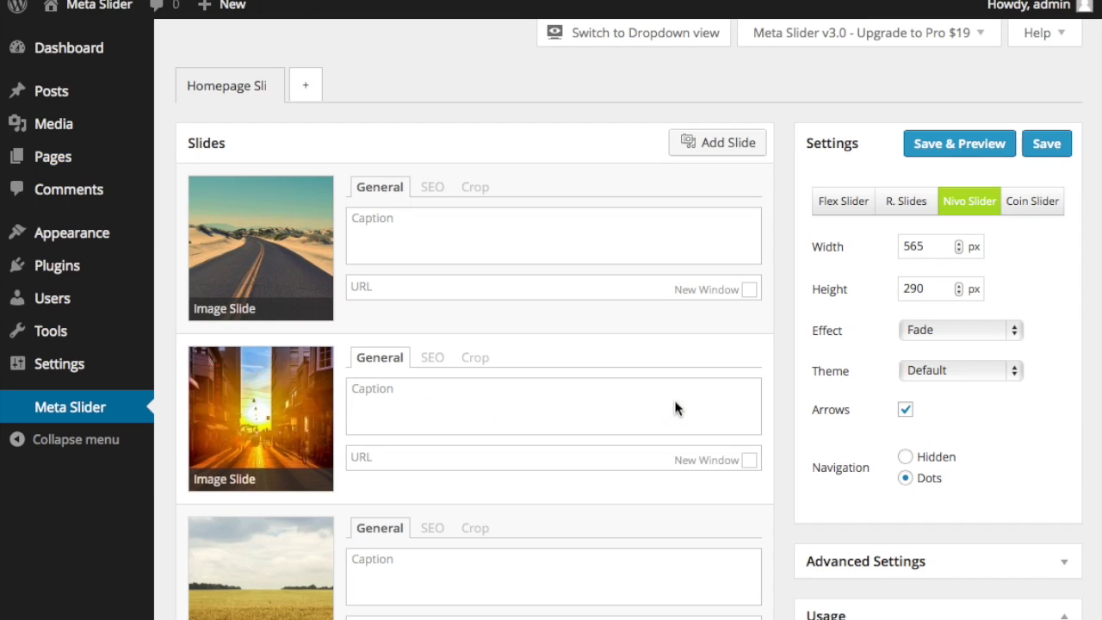
pyautogui.doubleClick(914, 245)
pyautogui.write('960')
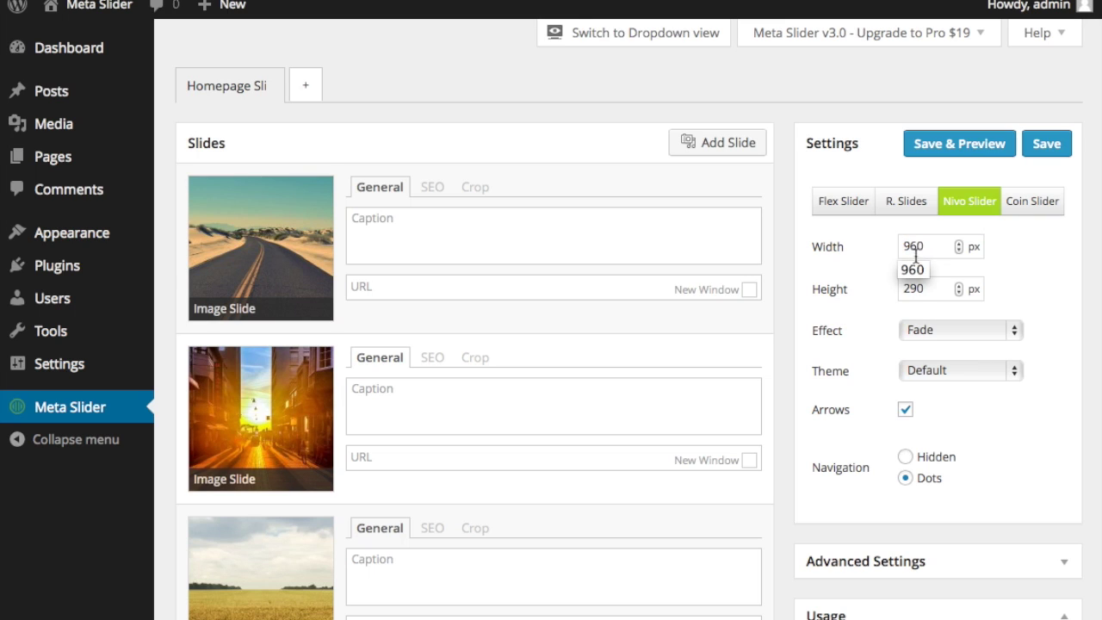
pyautogui.doubleClick(921, 289)
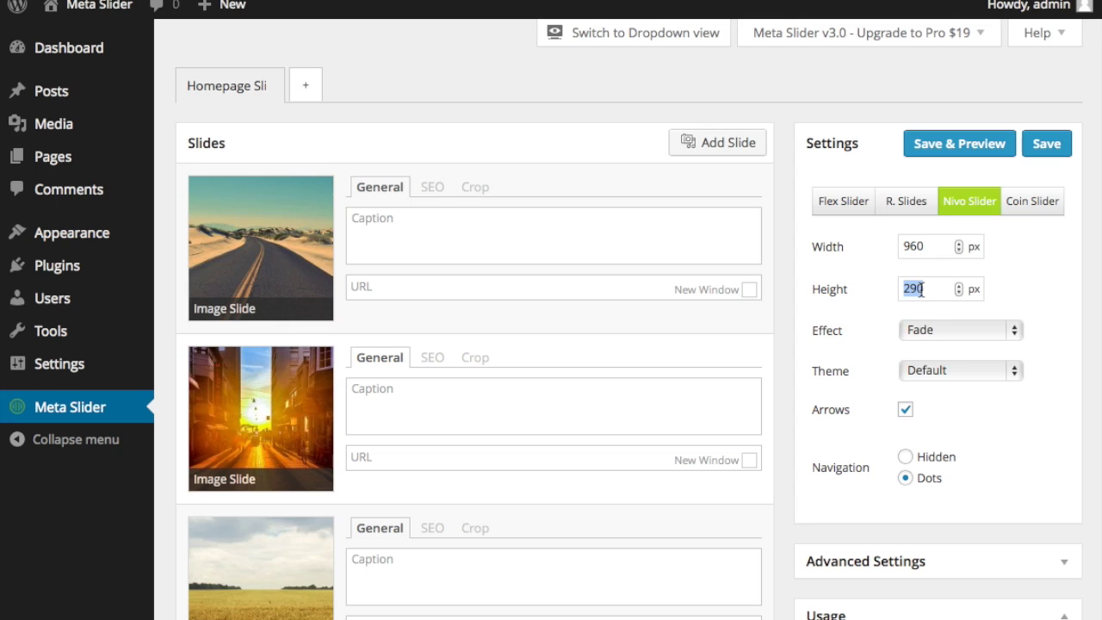
pyautogui.write('180')
pyautogui.click(1037, 314)
pyautogui.scroll(-3, 1036, 314)
pyautogui.scroll(-3, 1037, 313)
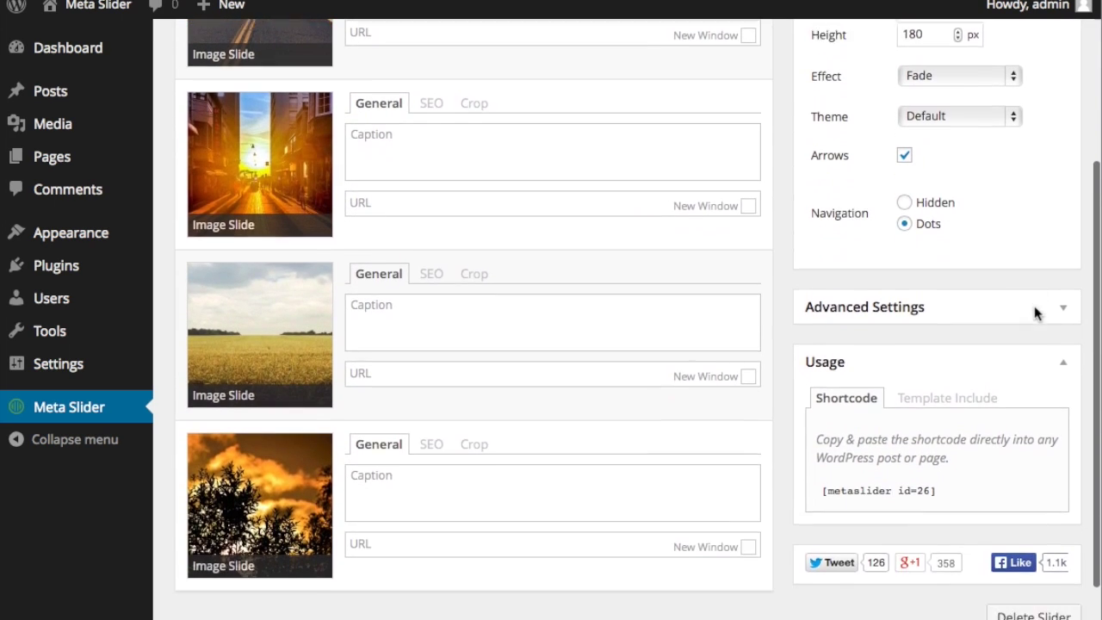
pyautogui.scroll(6, 1033, 309)
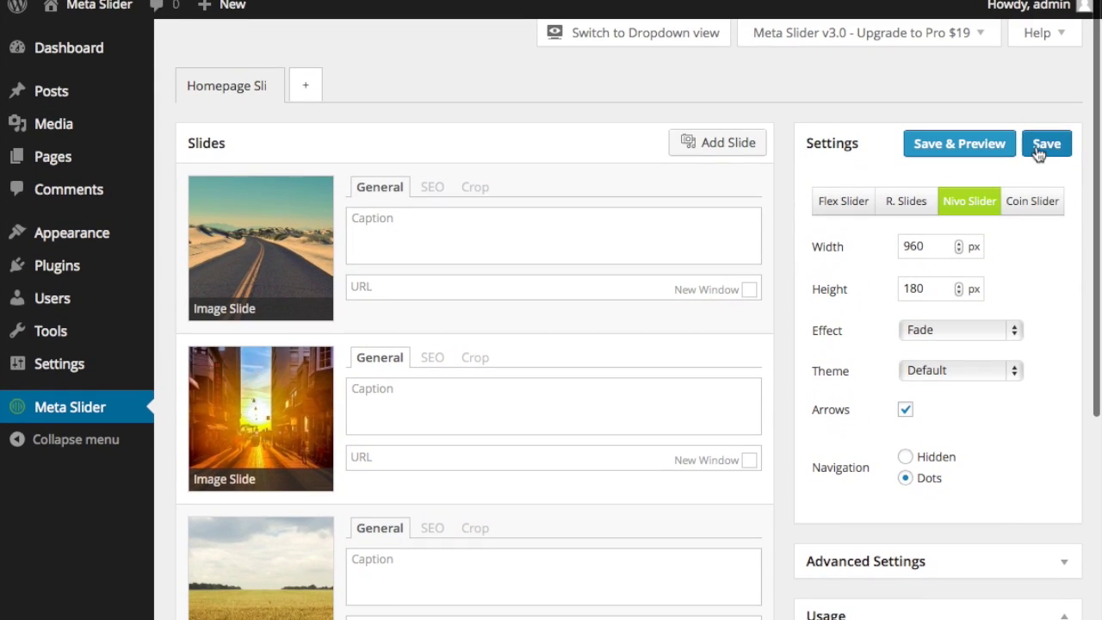
pyautogui.click(1035, 145)
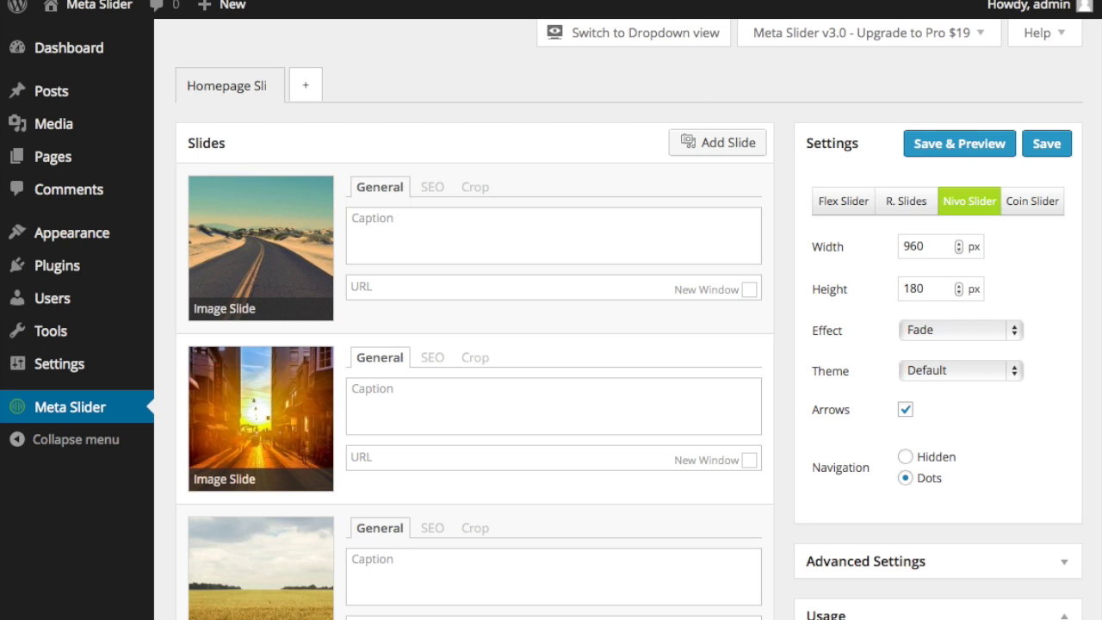
# - Reload the published Meta Slider Demo page to check the resized slideshow
pyautogui.hotkey('ctrl', 'Tab')
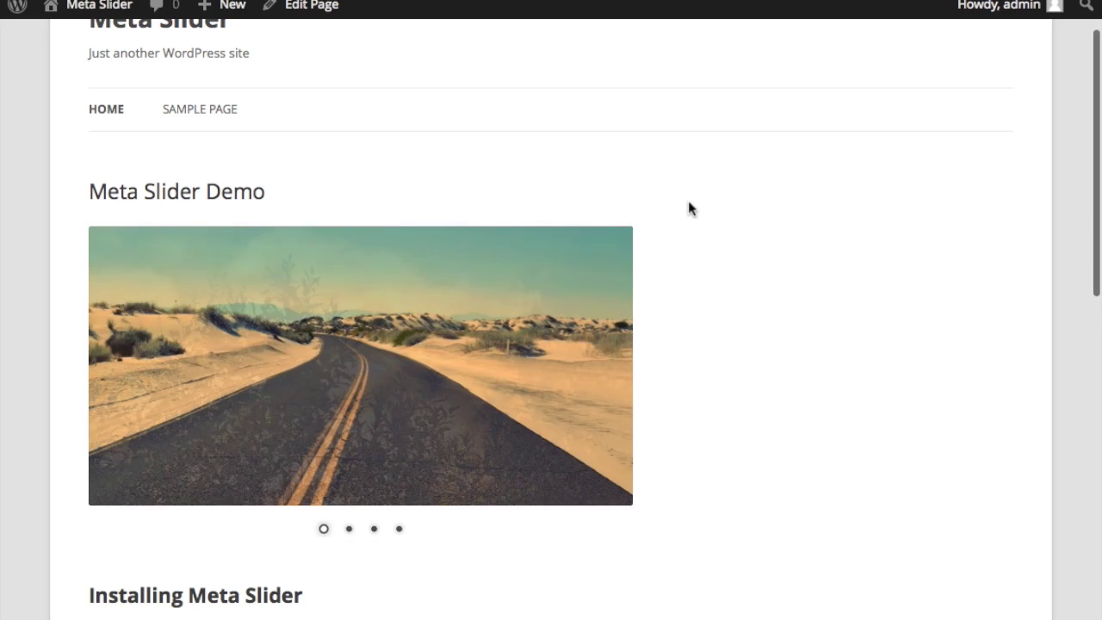
pyautogui.hotkey('ctrl', 'r')
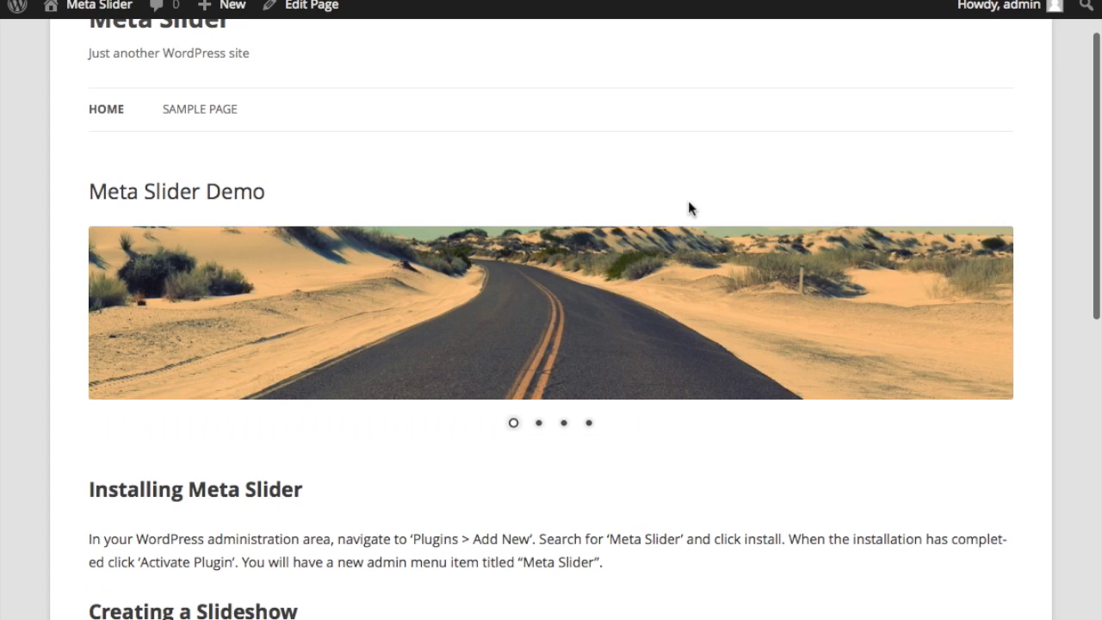